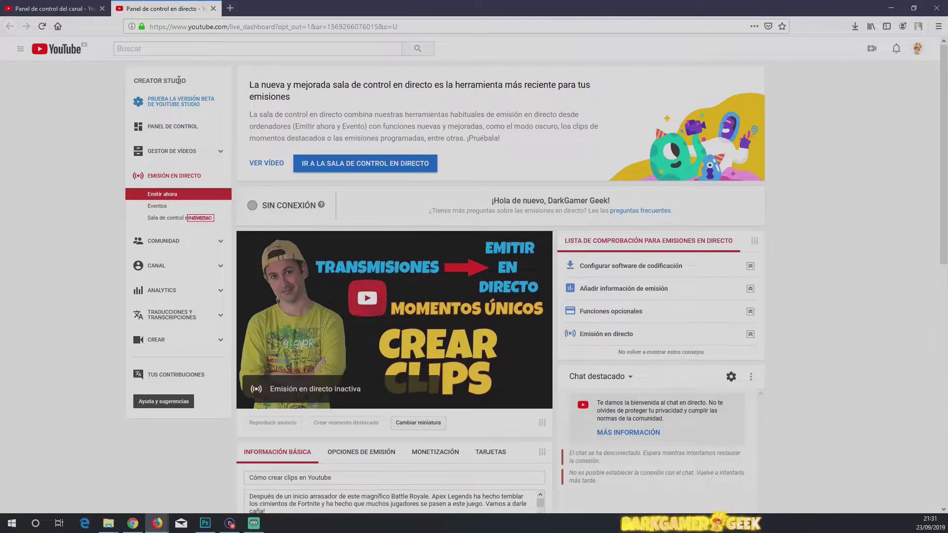
- Open the live dashboard through YouTube Studio's "Emitir en directo ahora" feature, decline saving the login, and close the older dashboard page
{"action": "scroll", "coordinate": [78, 261], "scroll_direction": "down", "scroll_amount": 5}
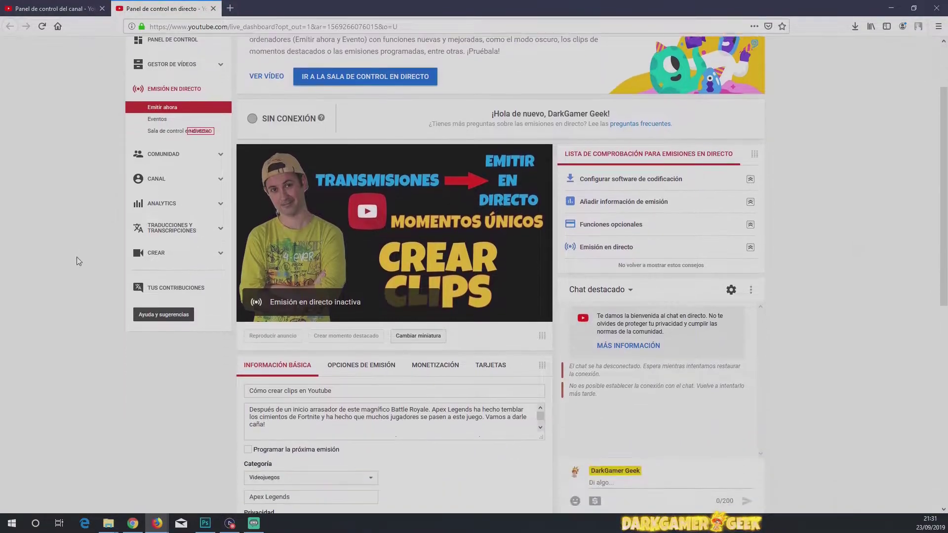
{"action": "scroll", "coordinate": [78, 261], "scroll_direction": "up", "scroll_amount": 5}
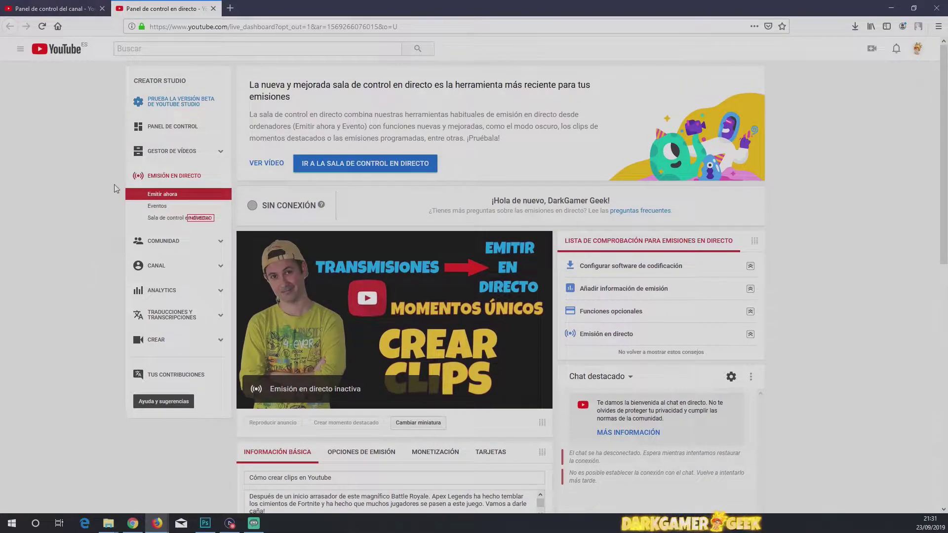
{"action": "left_click", "coordinate": [68, 9]}
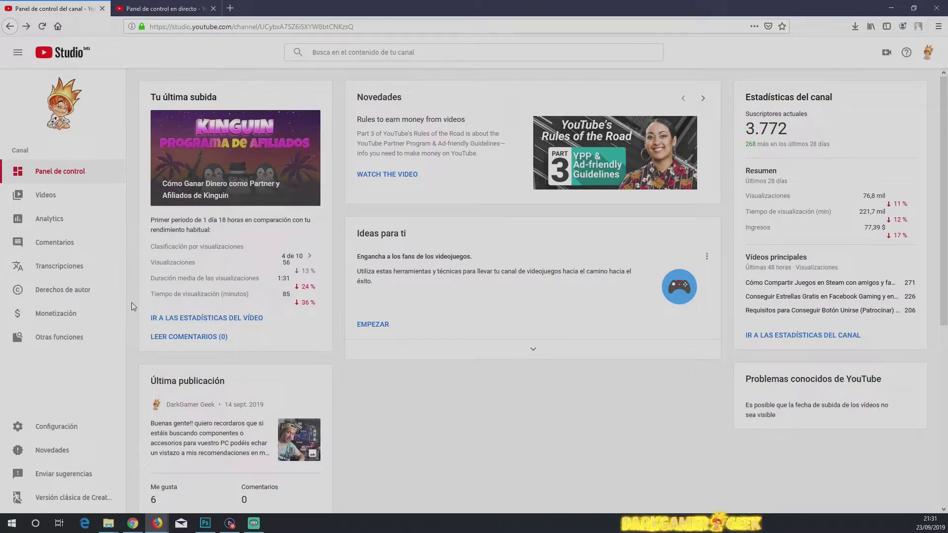
{"action": "mouse_move", "coordinate": [58, 342]}
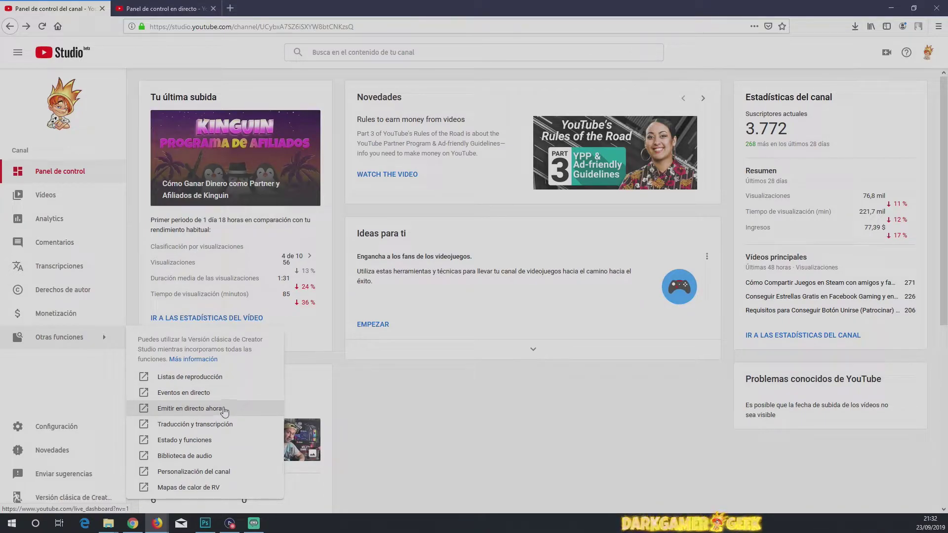
{"action": "left_click", "coordinate": [224, 413]}
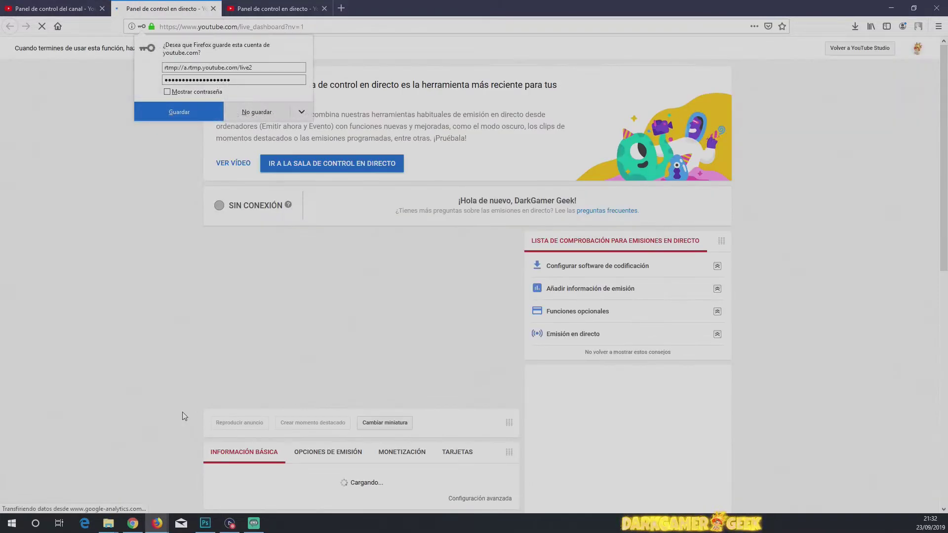
{"action": "left_click", "coordinate": [254, 111]}
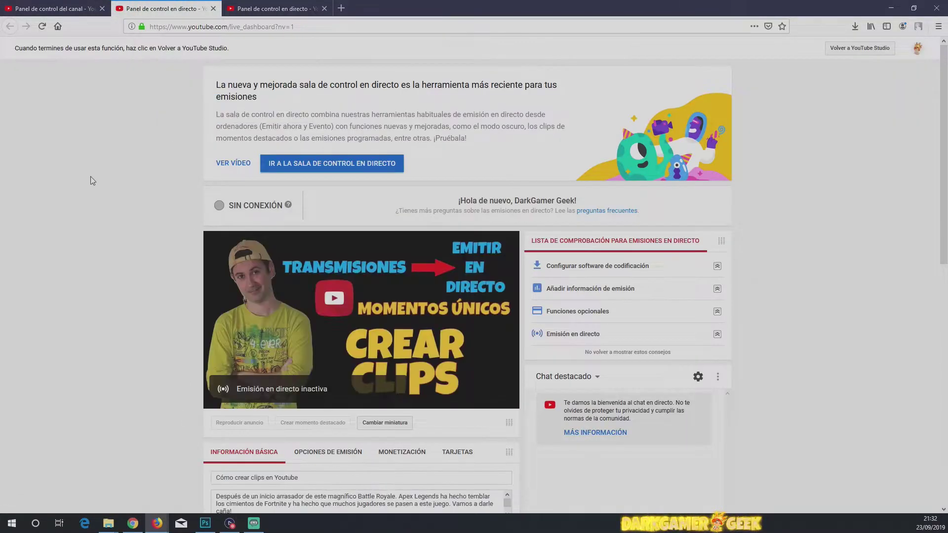
{"action": "left_click", "coordinate": [324, 9]}
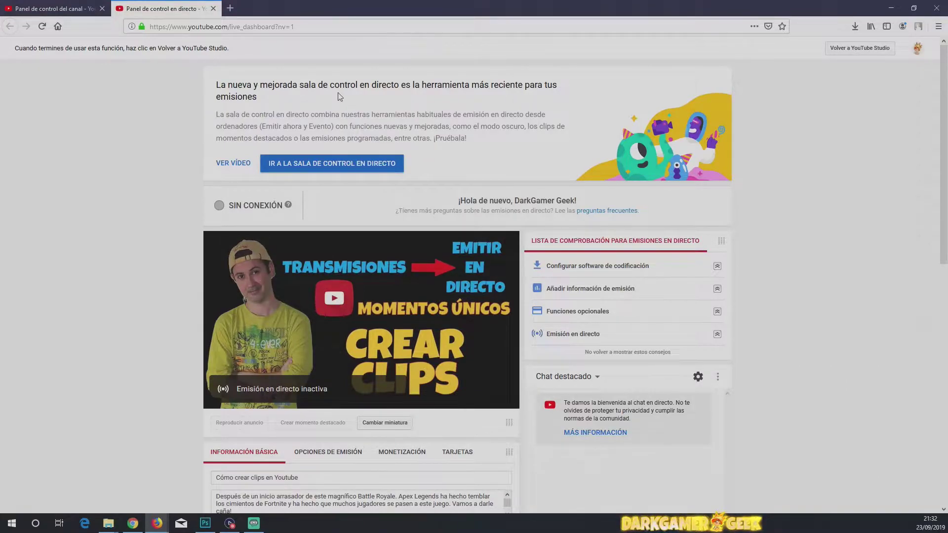
- Go to the new live control room, title the new stream "Crear clips en Youtube" and check its privacy options
{"action": "left_click", "coordinate": [330, 170]}
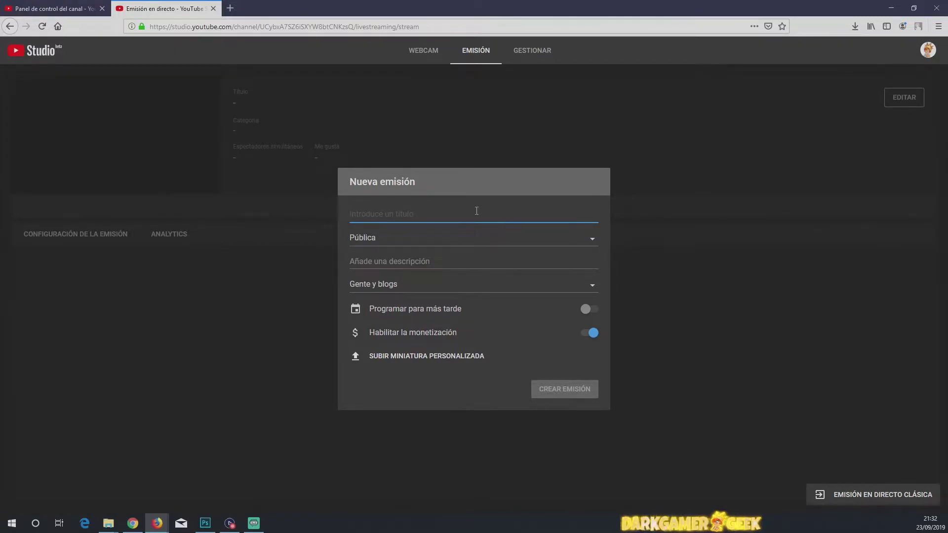
{"action": "type", "text": "C"}
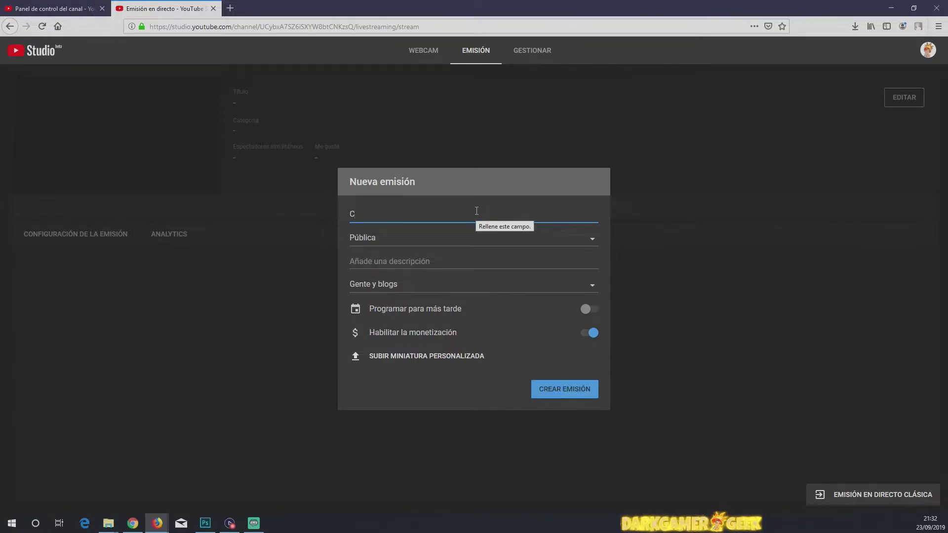
{"action": "type", "text": "rear clips en Youtube"}
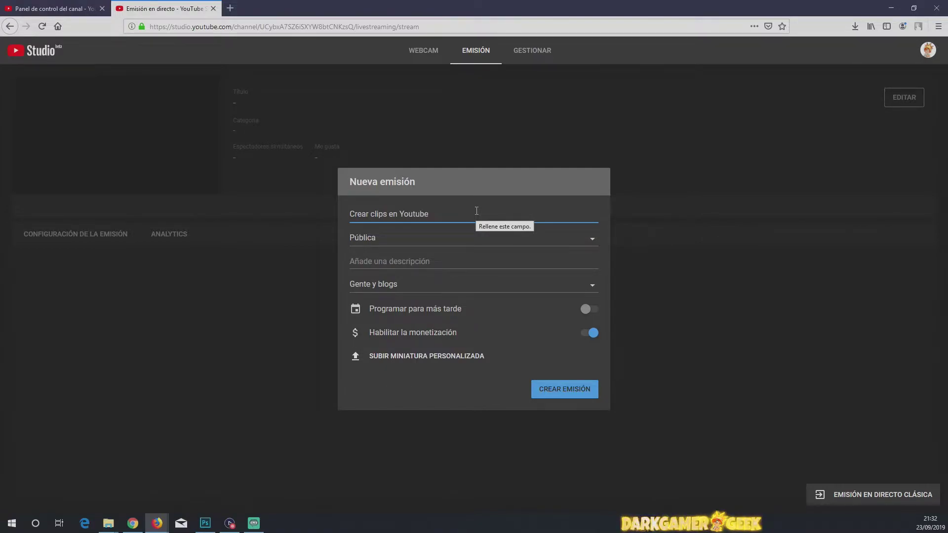
{"action": "left_click", "coordinate": [590, 242]}
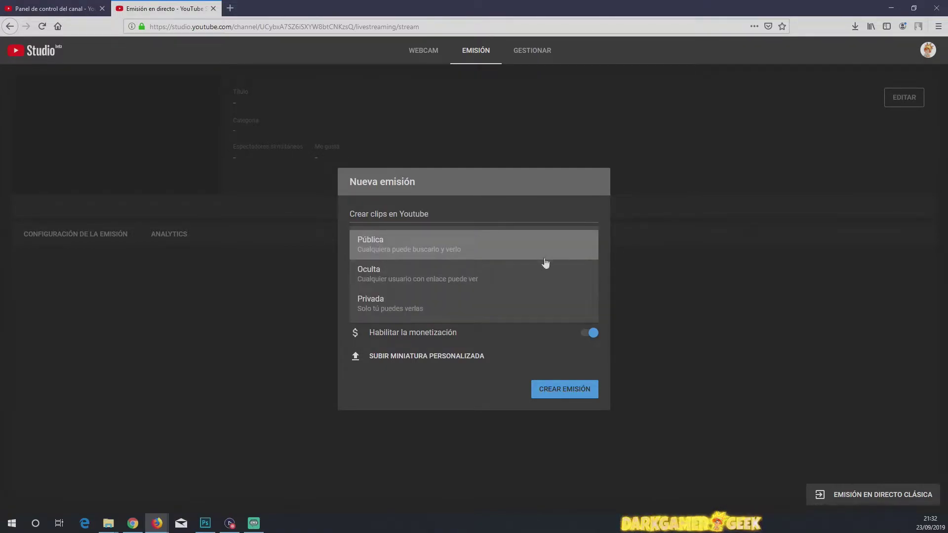
{"action": "left_click", "coordinate": [567, 188]}
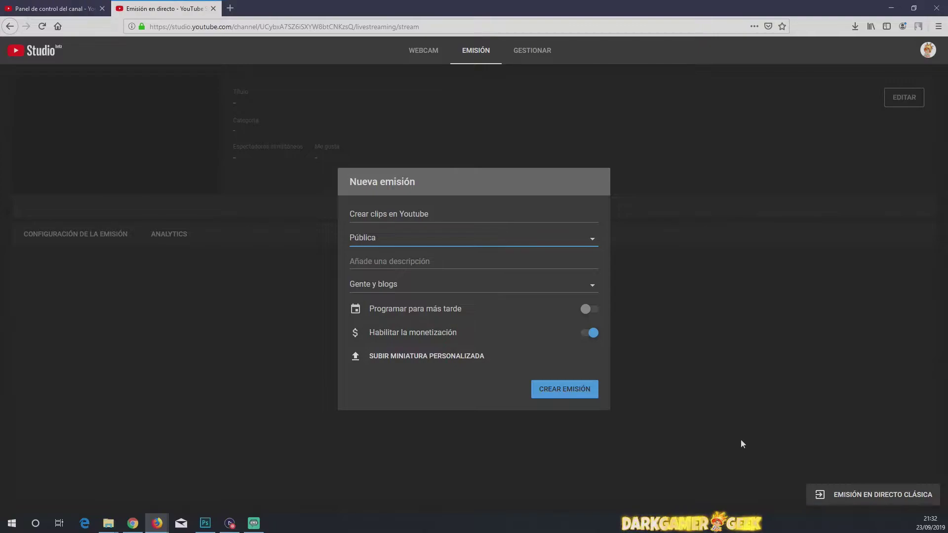
- Open the classic live dashboard in a separate tab, decline saving the login, and check the privacy choices in its basic information
{"action": "right_click", "coordinate": [834, 499]}
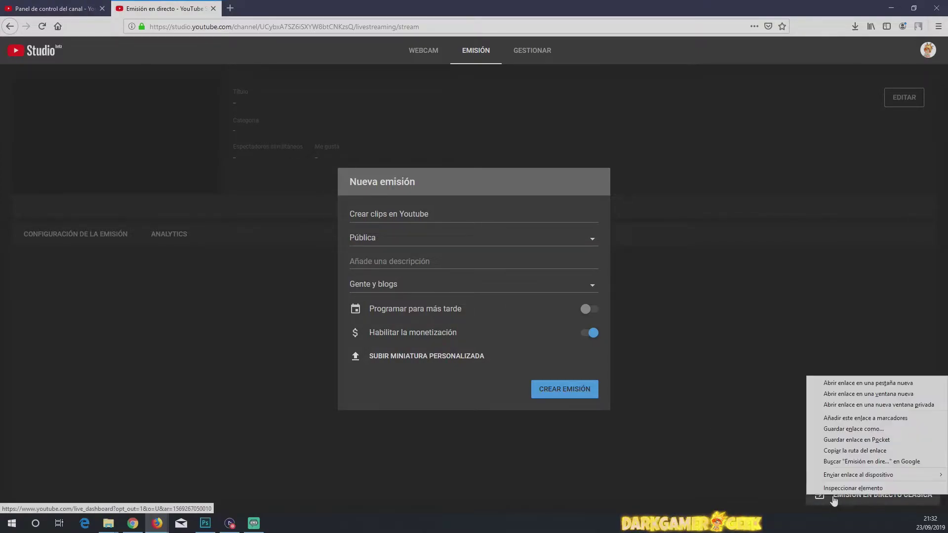
{"action": "left_click", "coordinate": [851, 383]}
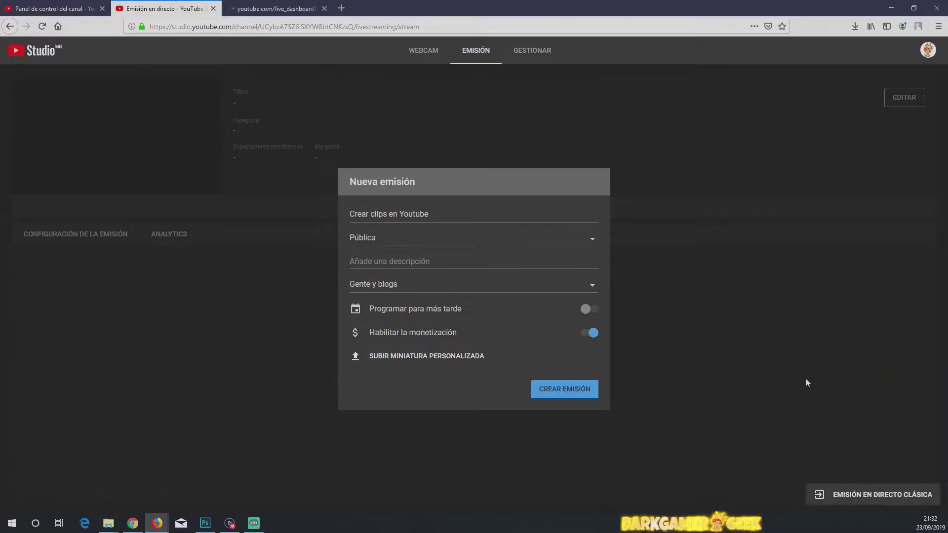
{"action": "left_click", "coordinate": [275, 10]}
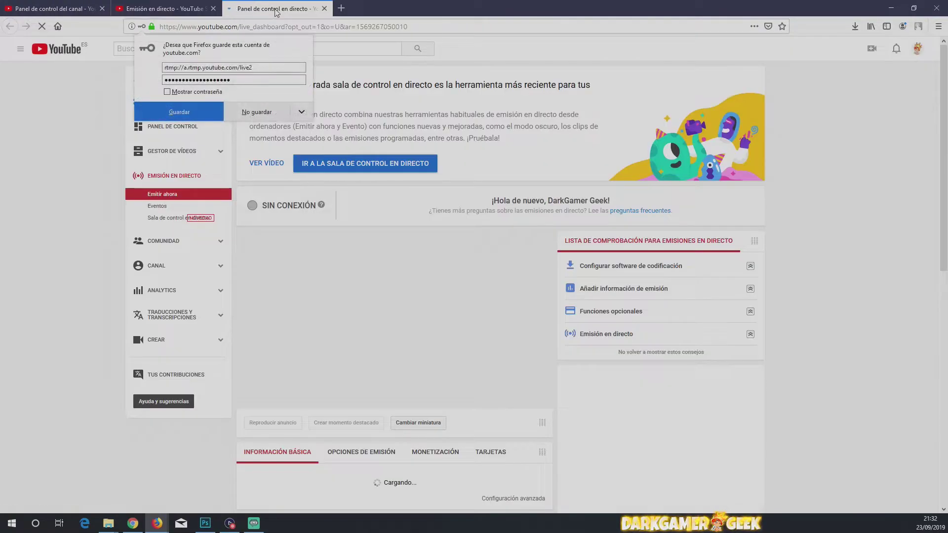
{"action": "left_click", "coordinate": [262, 111]}
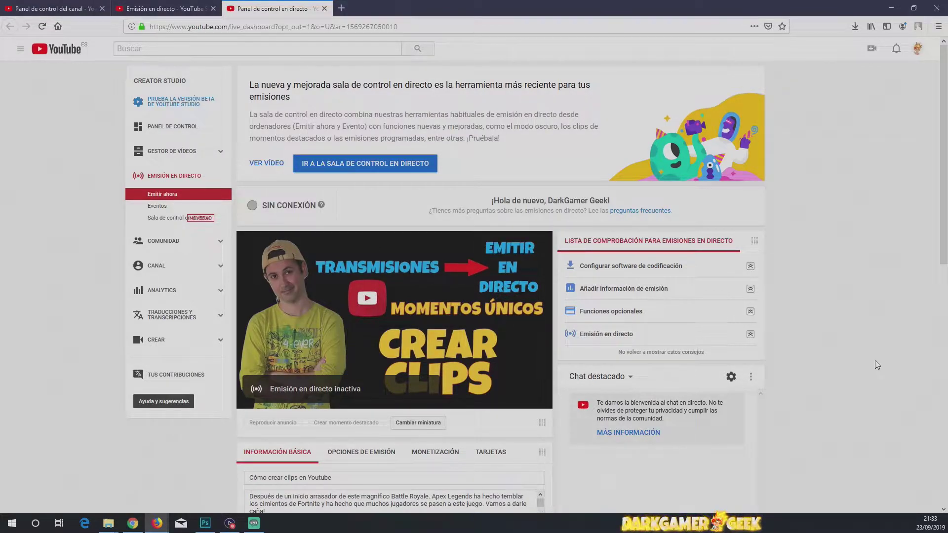
{"action": "scroll", "coordinate": [877, 356], "scroll_direction": "down", "scroll_amount": 1}
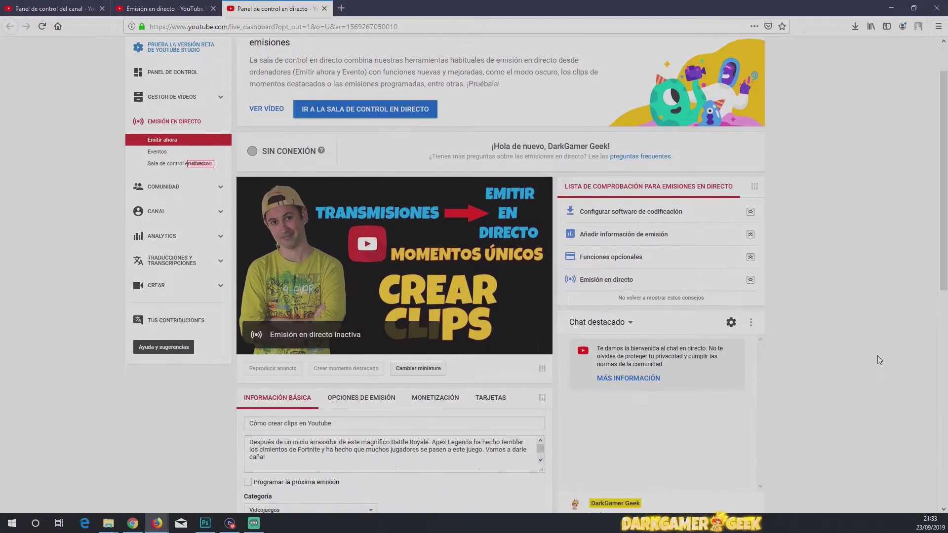
{"action": "scroll", "coordinate": [878, 355], "scroll_direction": "down", "scroll_amount": 3}
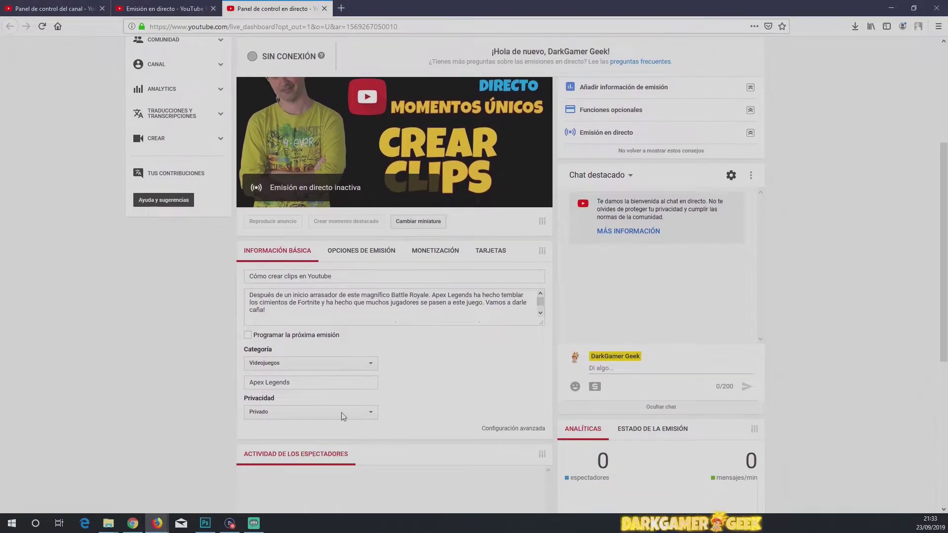
{"action": "left_click", "coordinate": [275, 412]}
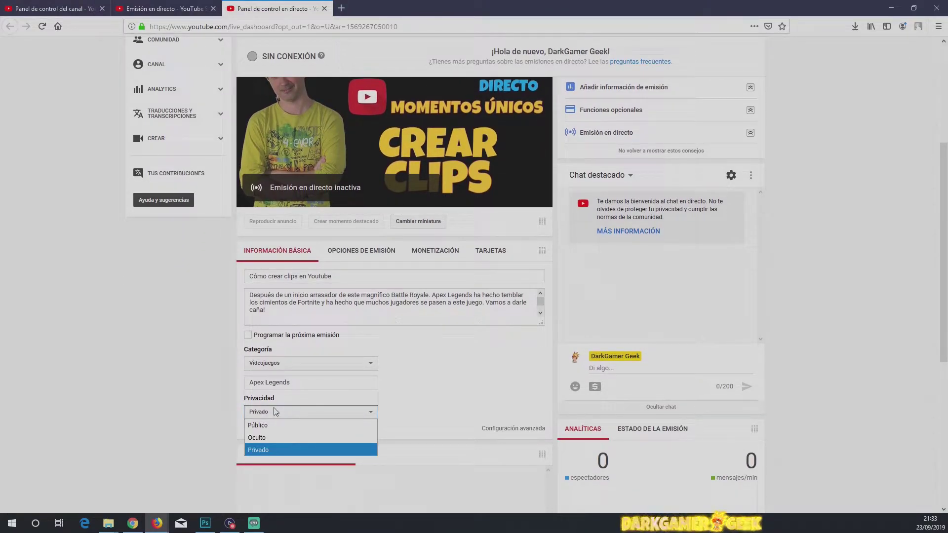
- In the new stream form, set the privacy to Privada and the description to "Tutorial para crear clips en Youtube"
{"action": "left_click", "coordinate": [171, 6]}
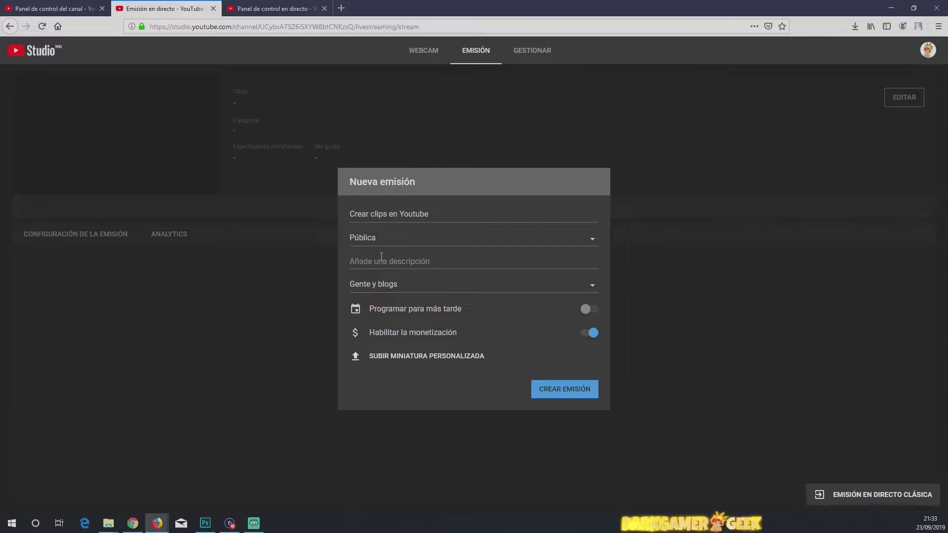
{"action": "left_click", "coordinate": [398, 241]}
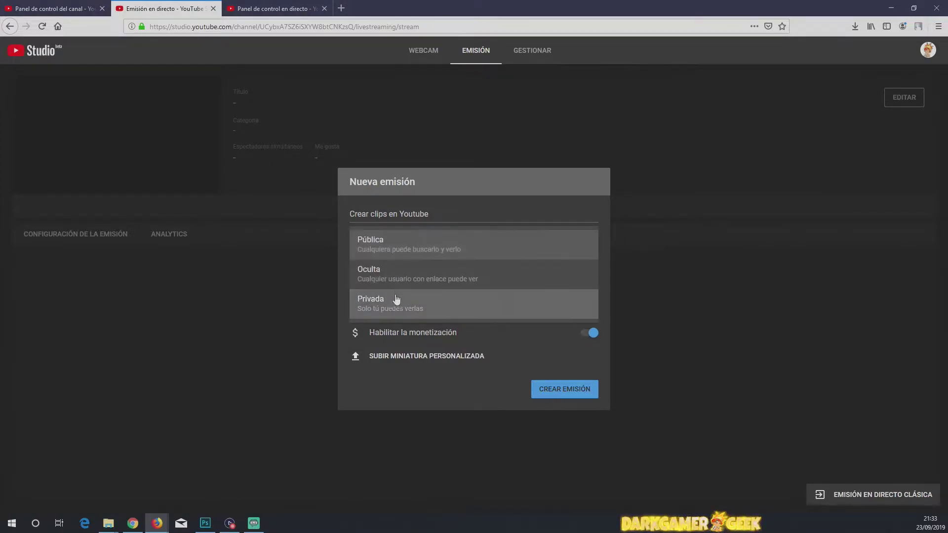
{"action": "left_click", "coordinate": [394, 298]}
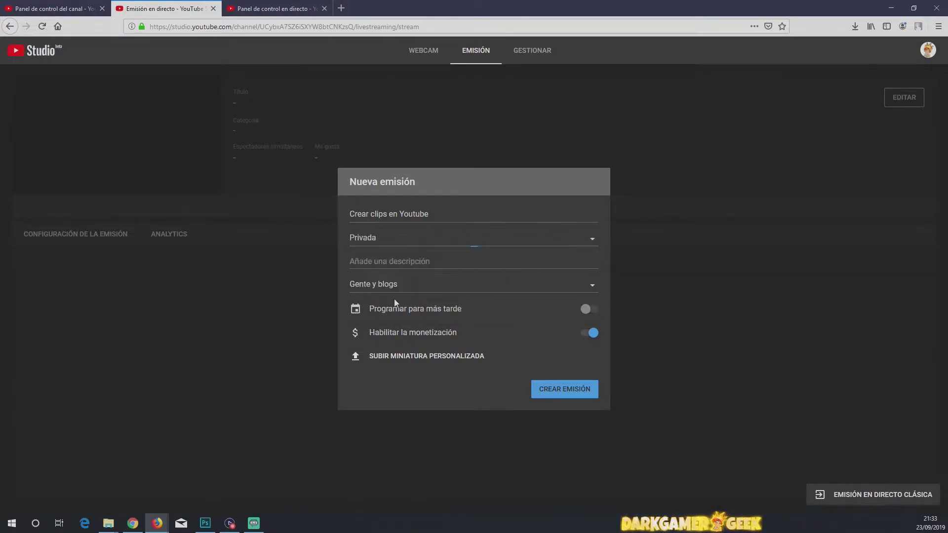
{"action": "left_click", "coordinate": [446, 265]}
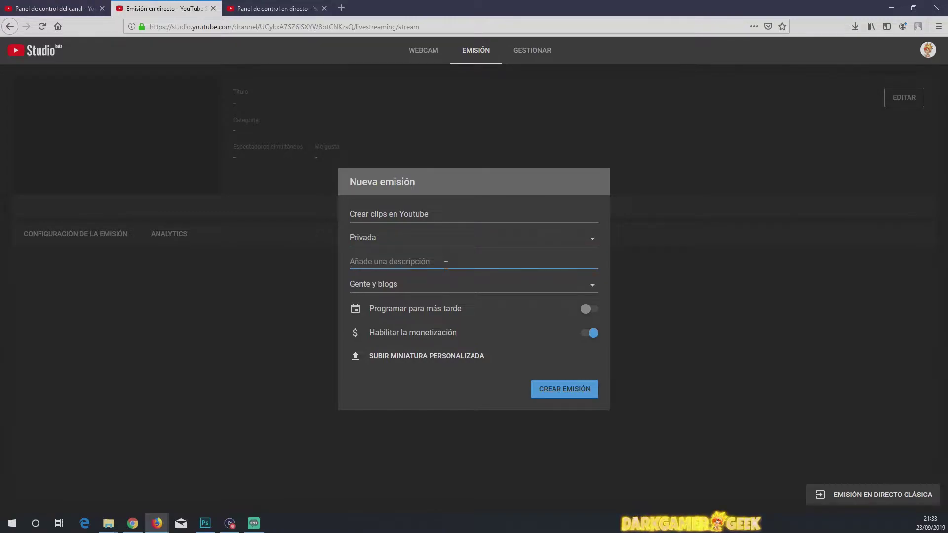
{"action": "type", "text": "Tutori"}
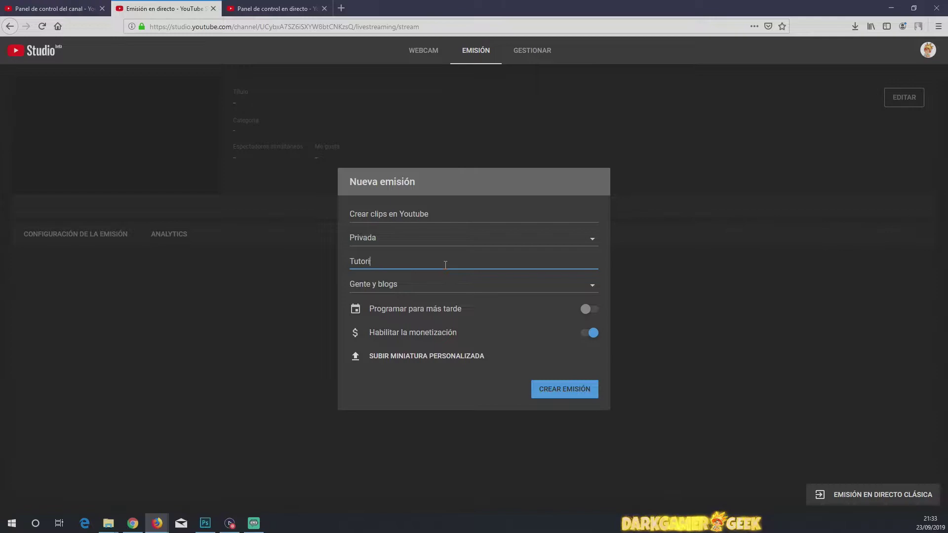
{"action": "type", "text": "al para crear clips en Youtube"}
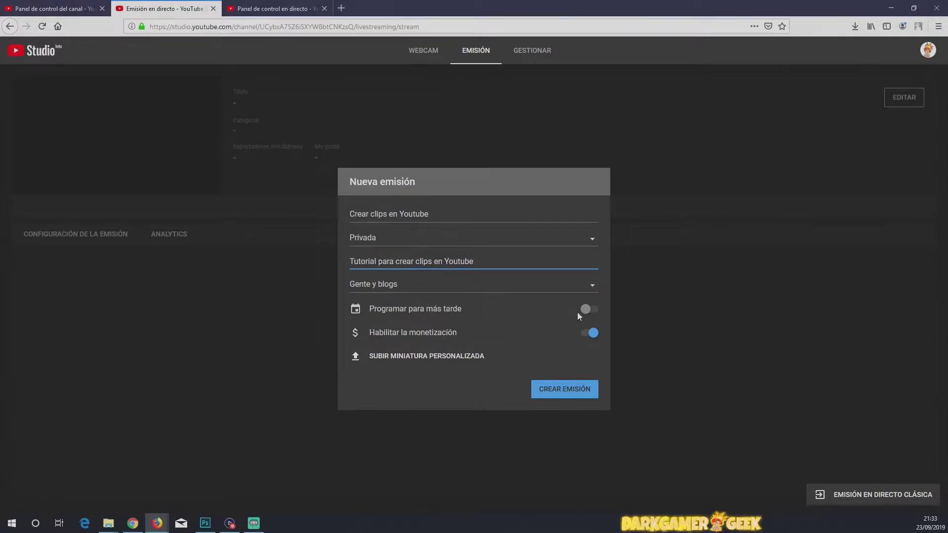
- Try scheduling the stream for later, turn scheduling off again, and check the Super Chat option in the classic dashboard's chat
{"action": "left_click", "coordinate": [592, 313]}
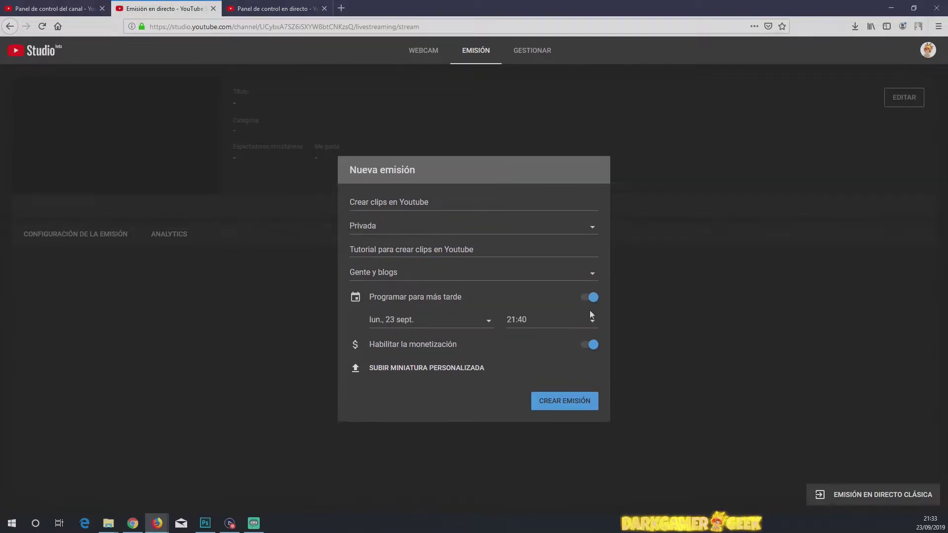
{"action": "left_click", "coordinate": [591, 299]}
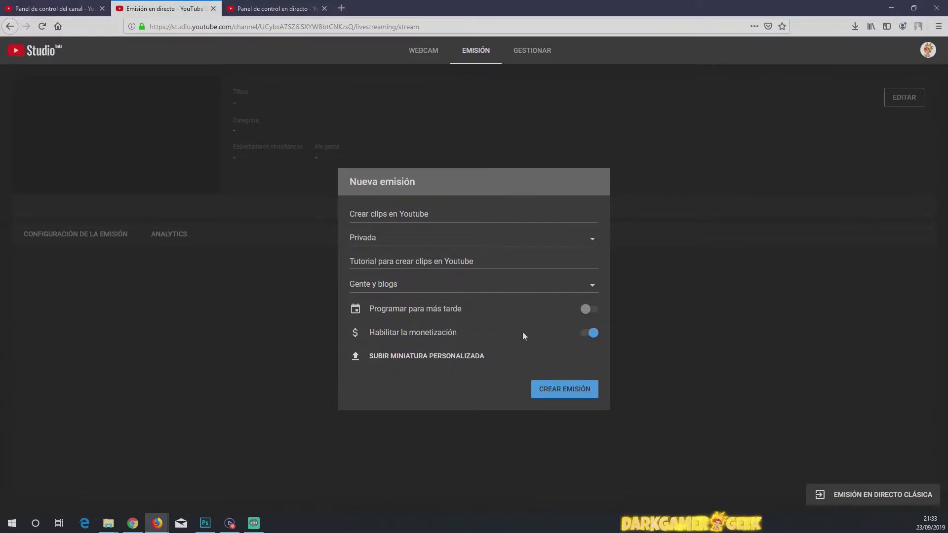
{"action": "left_click", "coordinate": [296, 11]}
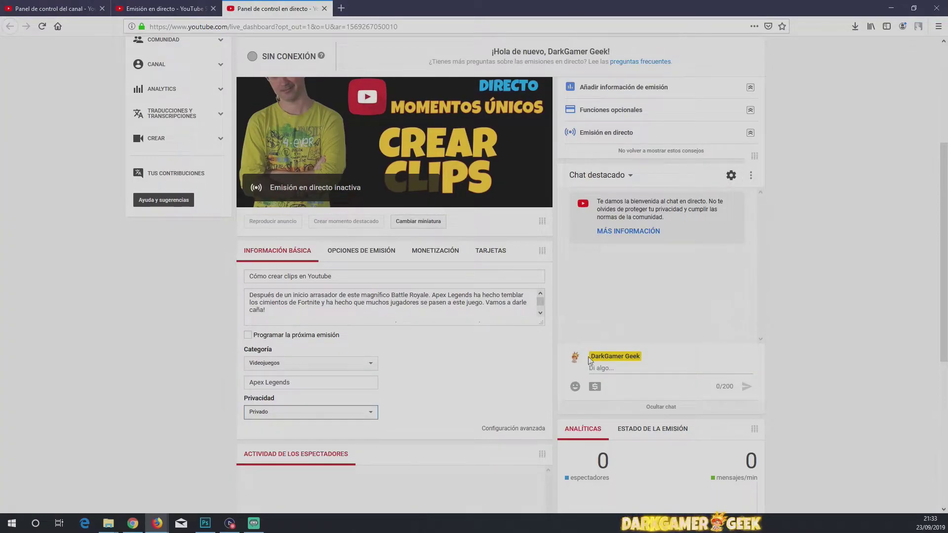
{"action": "left_click", "coordinate": [595, 386]}
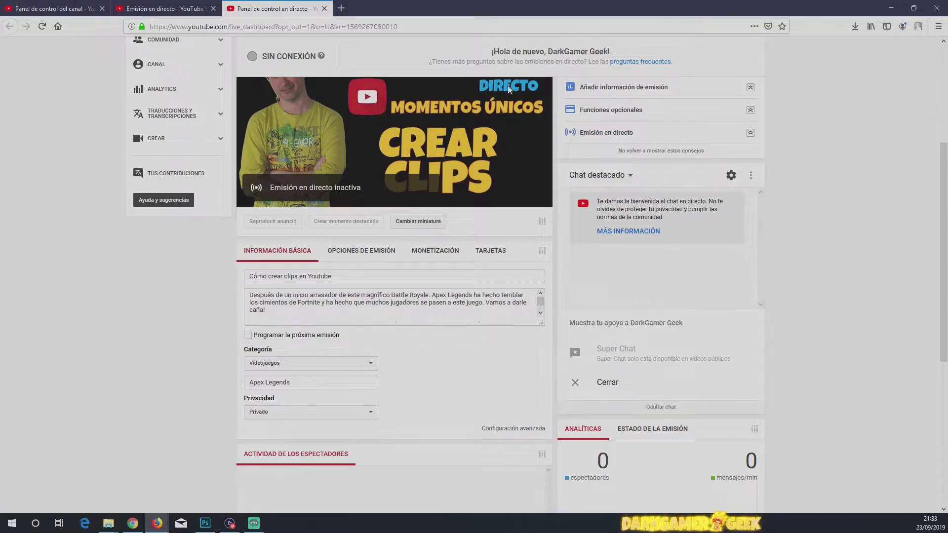
- Add the "Crear clips" image as the new stream's custom thumbnail and create the stream
{"action": "left_click", "coordinate": [152, 6]}
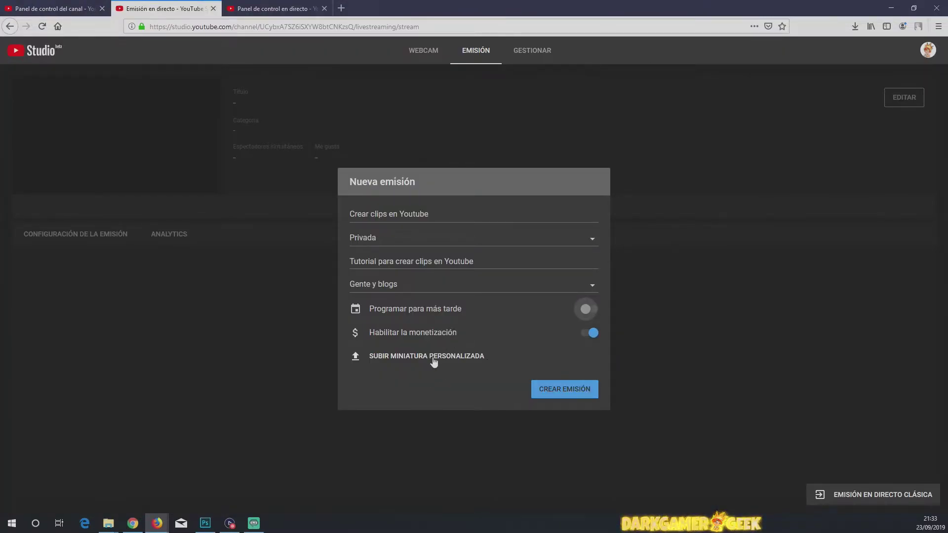
{"action": "left_click", "coordinate": [433, 362]}
{"action": "double_click", "coordinate": [119, 70]}
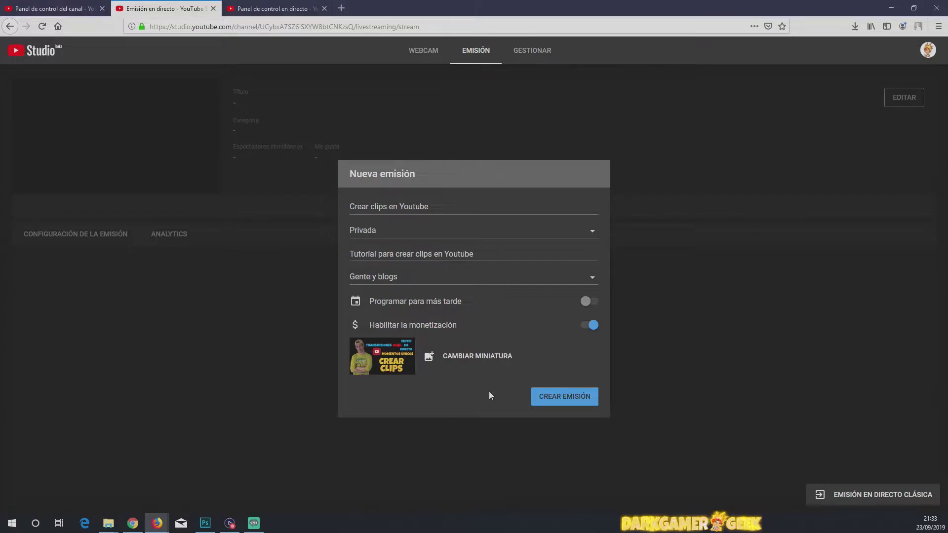
{"action": "left_click", "coordinate": [562, 403]}
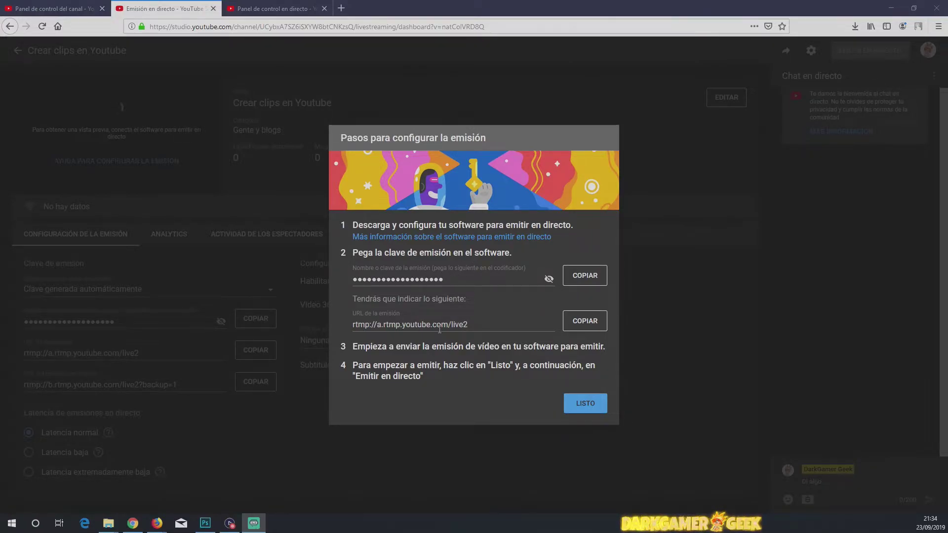
- Examine the server URL and stream key fields in the classic dashboard's encoder settings, and return to the new stream's setup steps
{"action": "left_click", "coordinate": [265, 8]}
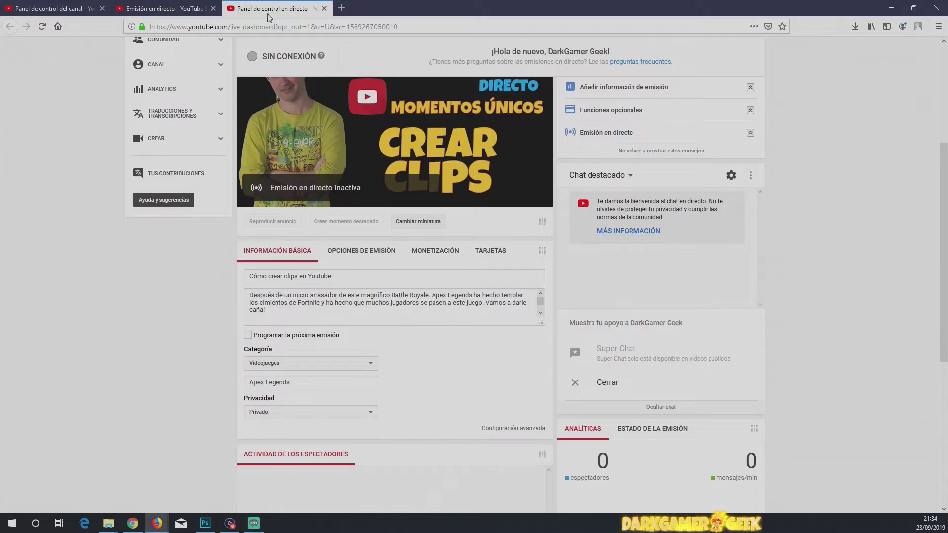
{"action": "scroll", "coordinate": [408, 384], "scroll_direction": "down", "scroll_amount": 3}
{"action": "scroll", "coordinate": [410, 385], "scroll_direction": "down", "scroll_amount": 1}
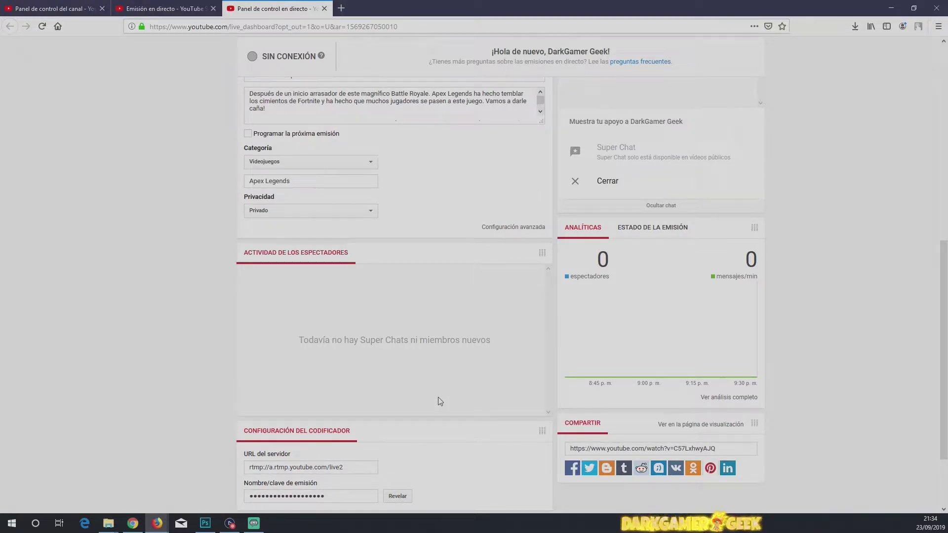
{"action": "left_click", "coordinate": [176, 10]}
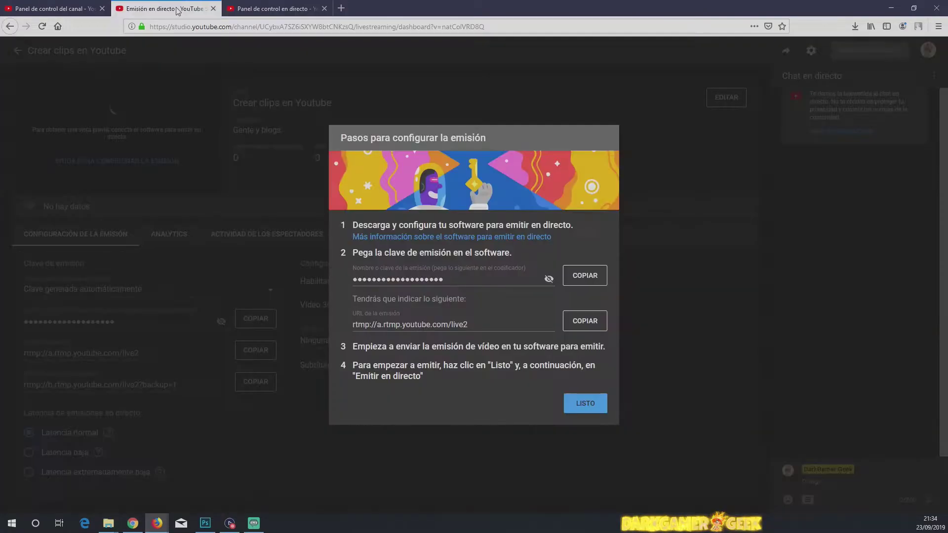
- Switch to Streamlabs OBS, review the service, server and stream key in its Emisión settings, and return to the YouTube setup steps
{"action": "left_click", "coordinate": [253, 523]}
{"action": "left_click_drag", "start_coordinate": [20, 119], "coordinate": [584, 117]}
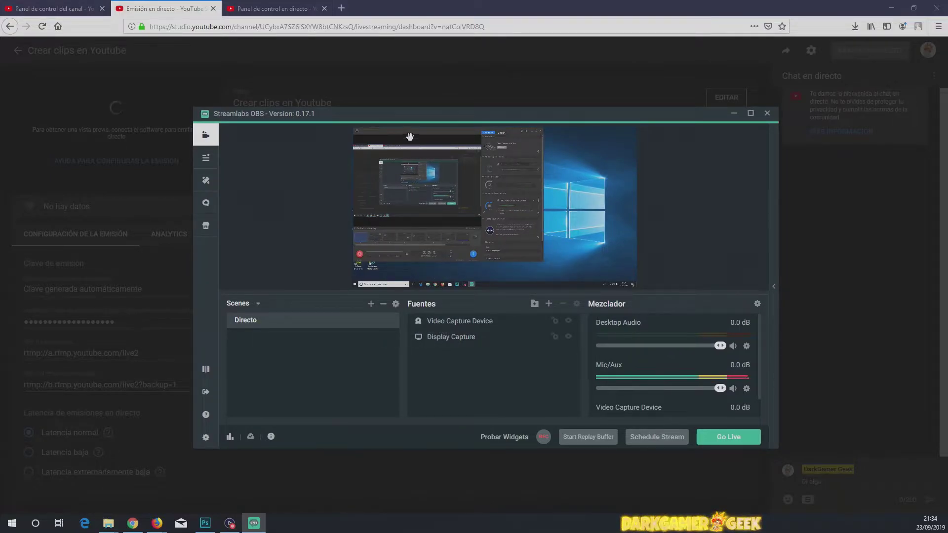
{"action": "left_click", "coordinate": [206, 438]}
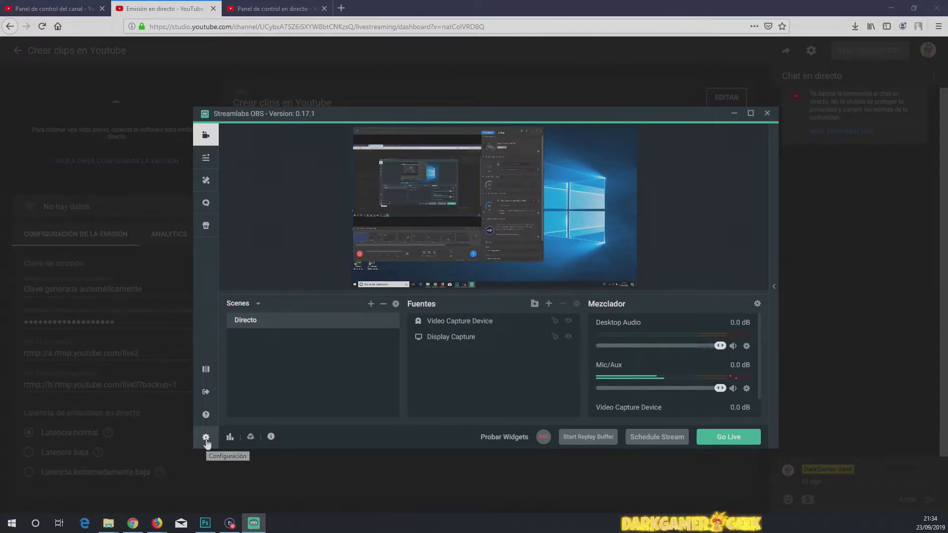
{"action": "left_click", "coordinate": [314, 125]}
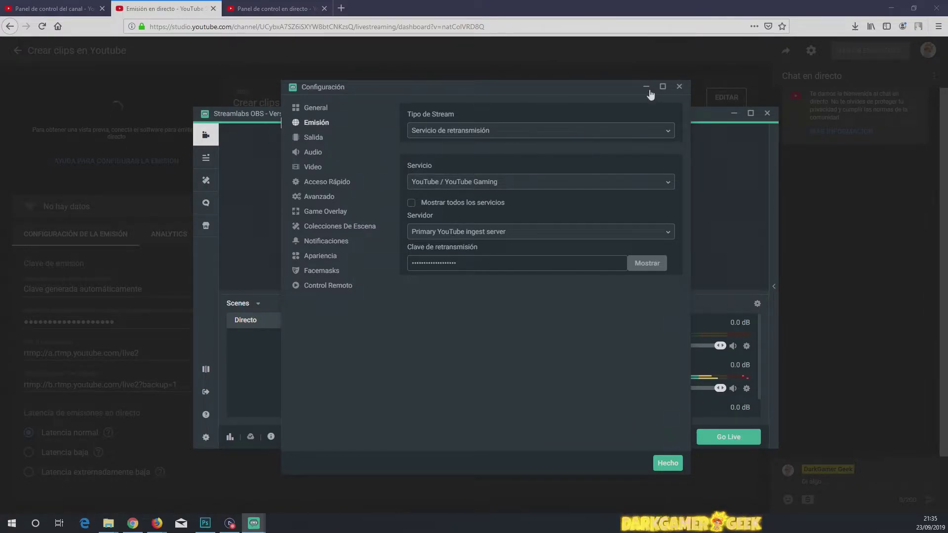
{"action": "left_click", "coordinate": [679, 87]}
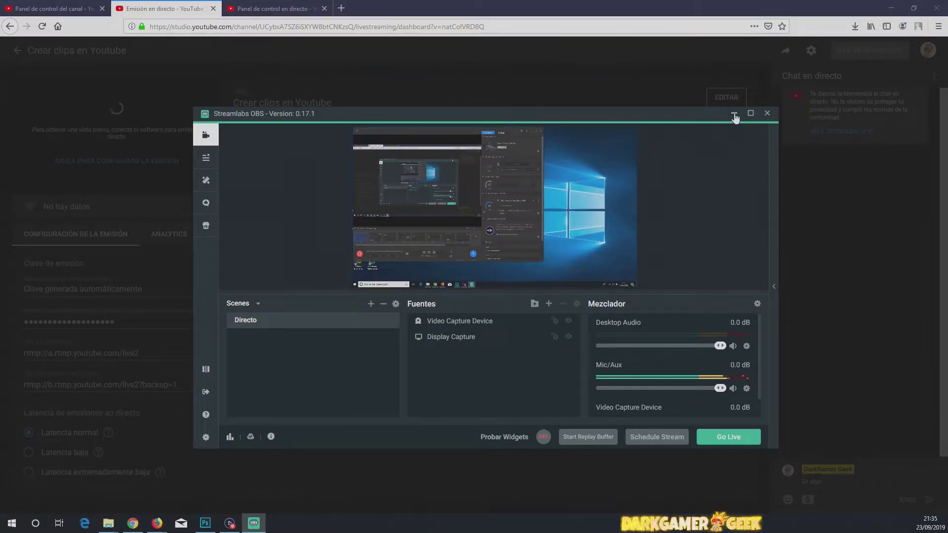
{"action": "left_click", "coordinate": [734, 115]}
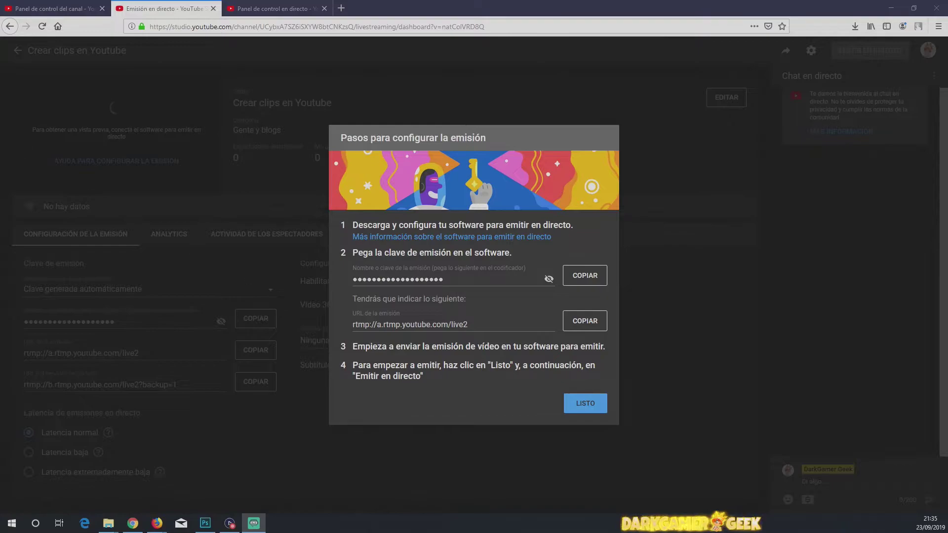
- Bring Streamlabs OBS back over the live control room and go live to open the stream information form
{"action": "key", "text": "alt+Tab"}
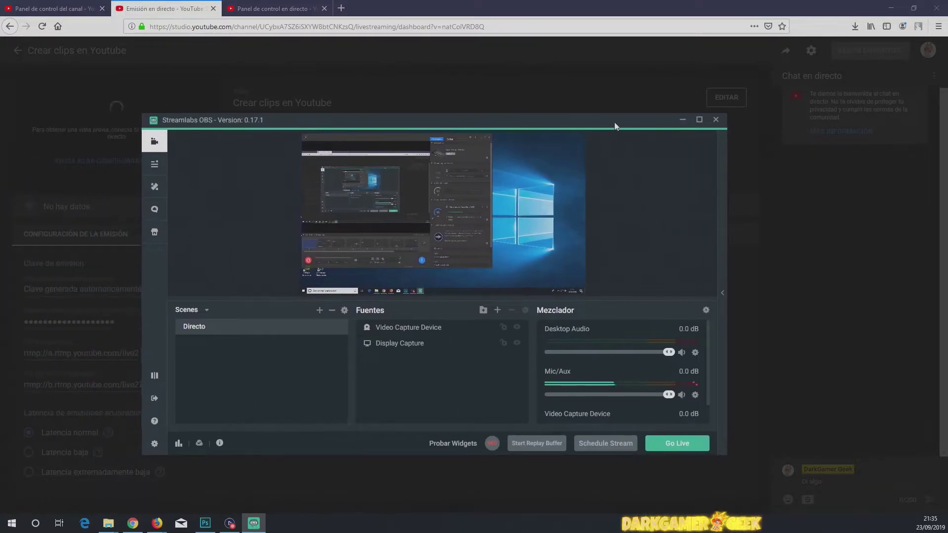
{"action": "left_click_drag", "start_coordinate": [615, 123], "coordinate": [578, 122]}
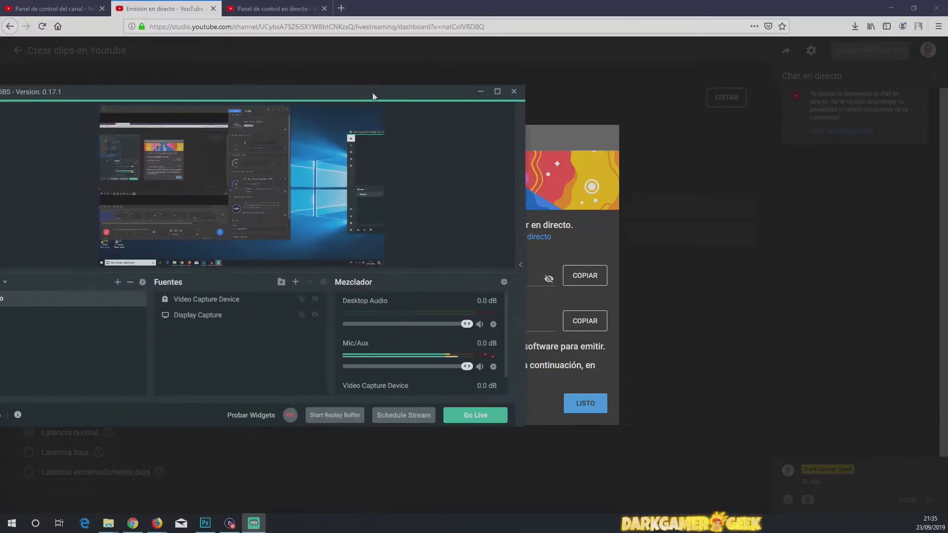
{"action": "left_click_drag", "start_coordinate": [372, 93], "coordinate": [535, 101]}
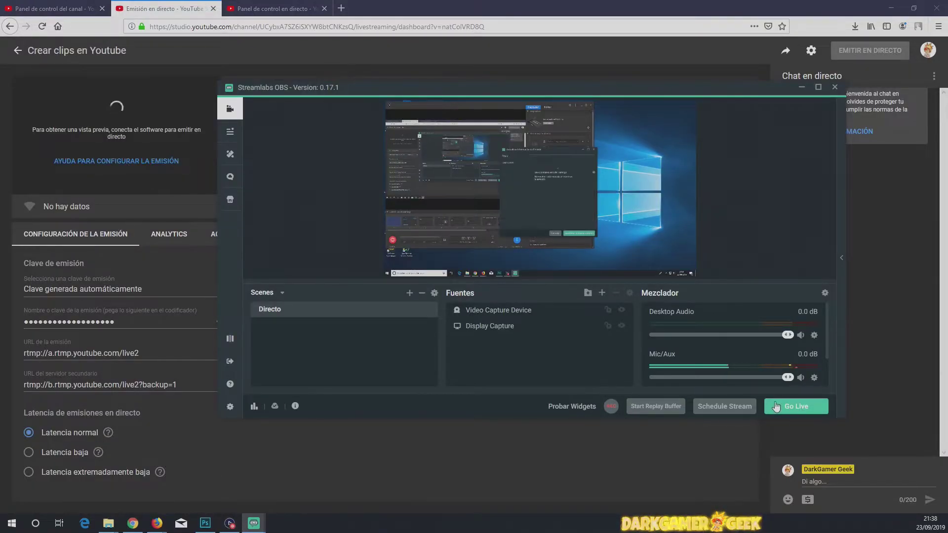
{"action": "left_click_drag", "start_coordinate": [480, 85], "coordinate": [450, 129]}
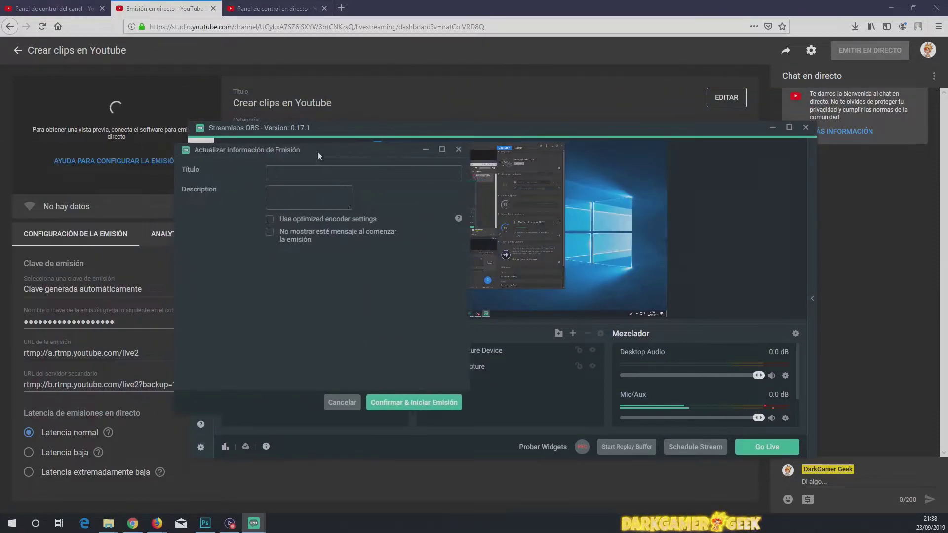
- Set the stream title to "Crear clips en Youtube" and the description to "Tutorial para crear clips", and start the broadcast
{"action": "left_click_drag", "start_coordinate": [317, 156], "coordinate": [521, 139]}
{"action": "left_click", "coordinate": [503, 159]}
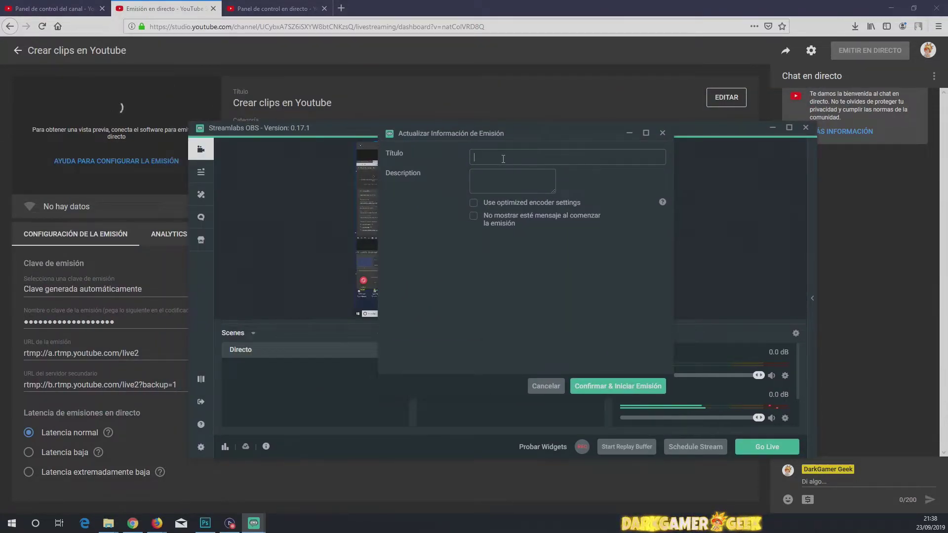
{"action": "type", "text": "Crear clips en Youtube"}
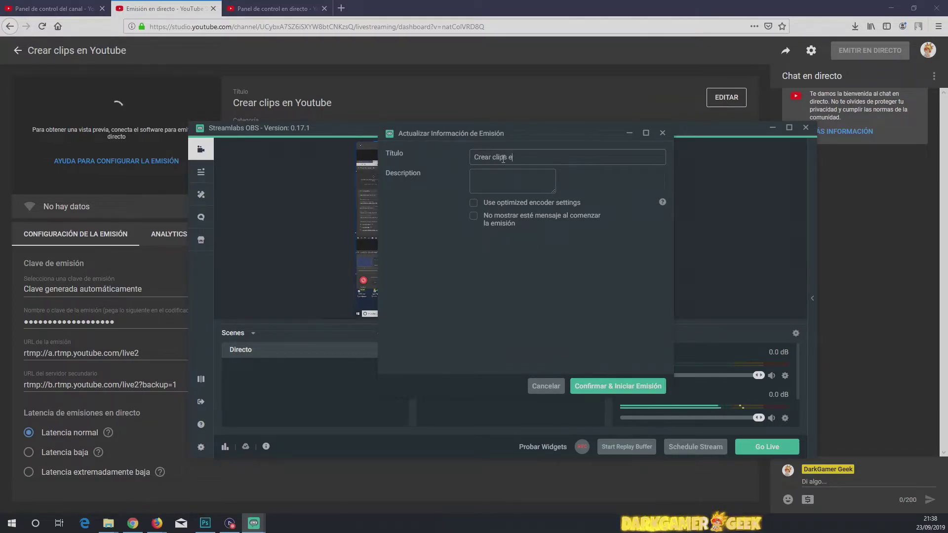
{"action": "key", "text": "Tab"}
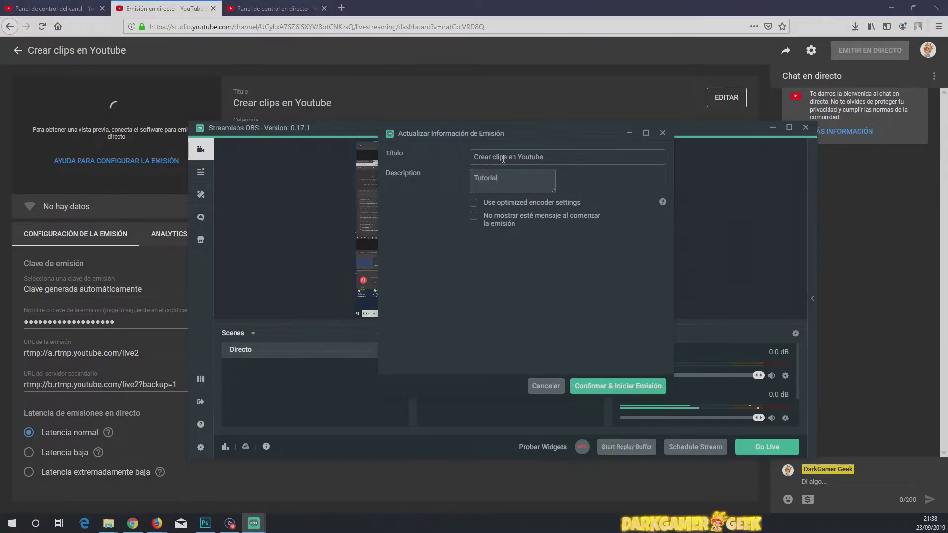
{"action": "type", "text": "para crear clips"}
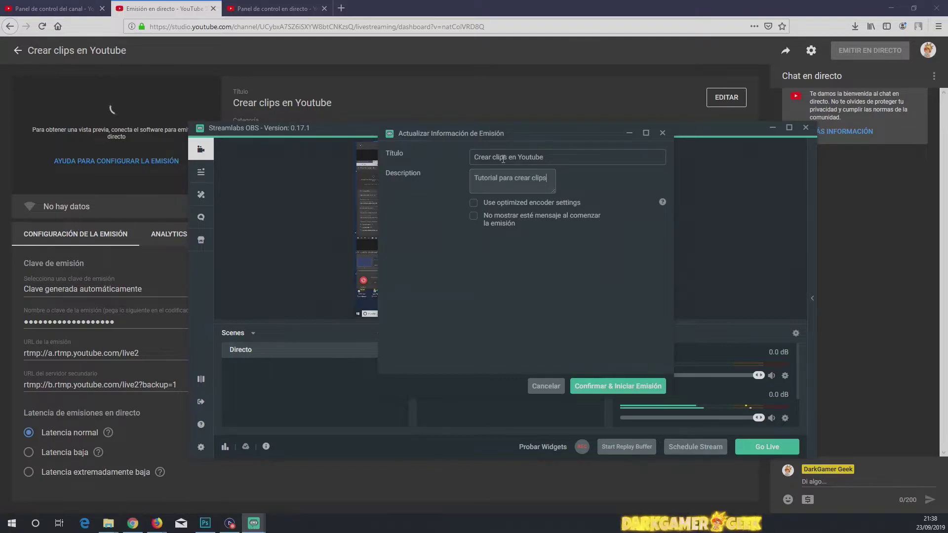
{"action": "left_click", "coordinate": [599, 388]}
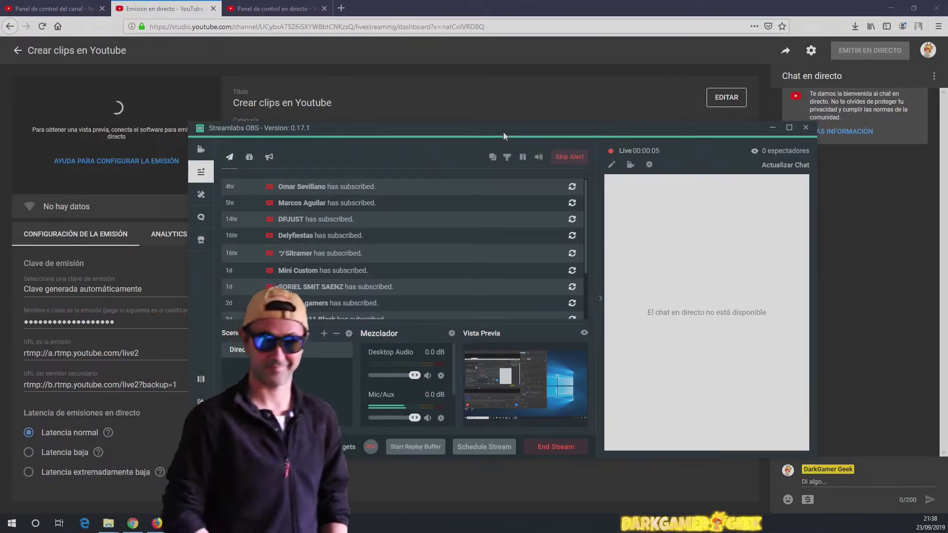
- Check the broadcast status and preview in the classic dashboard, and return to the new live control room
{"action": "left_click_drag", "start_coordinate": [505, 132], "coordinate": [597, 98]}
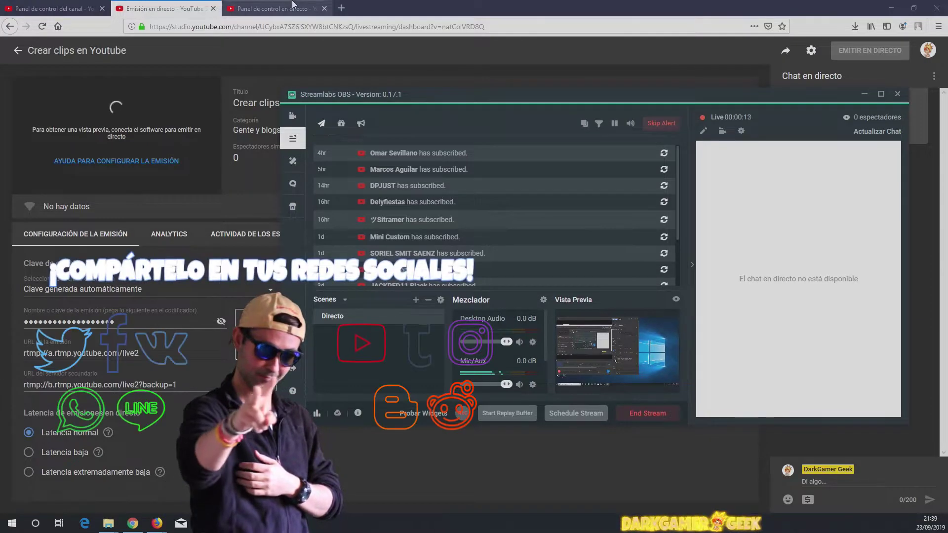
{"action": "left_click", "coordinate": [252, 4]}
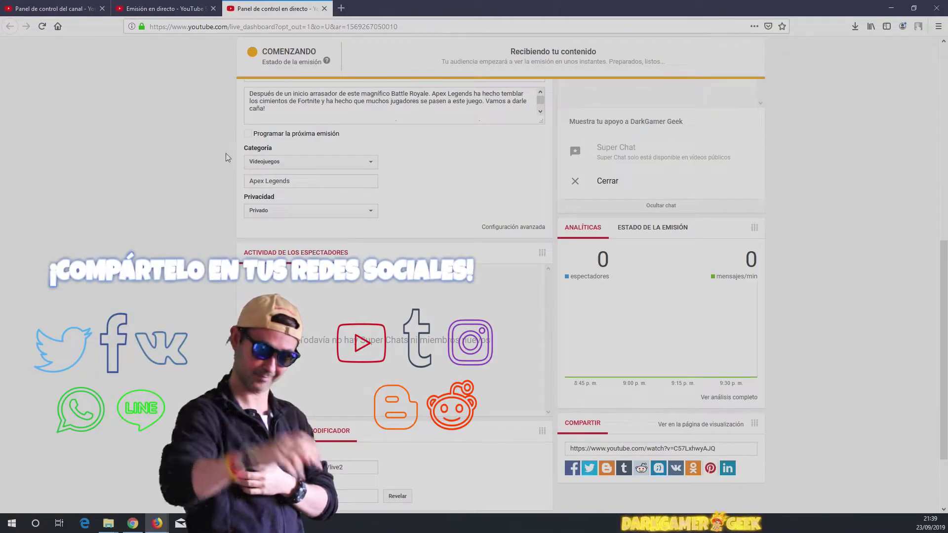
{"action": "scroll", "coordinate": [218, 247], "scroll_direction": "up", "scroll_amount": 5}
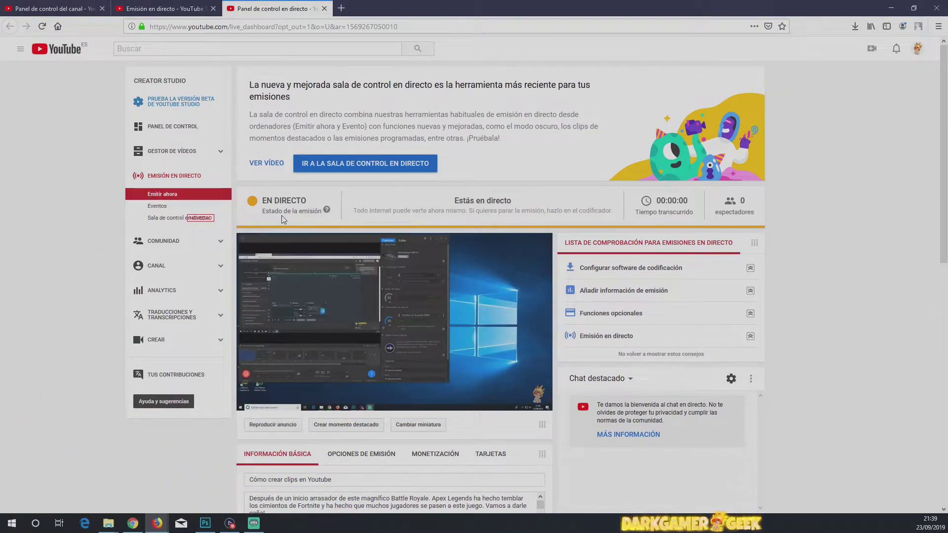
{"action": "left_click", "coordinate": [167, 11]}
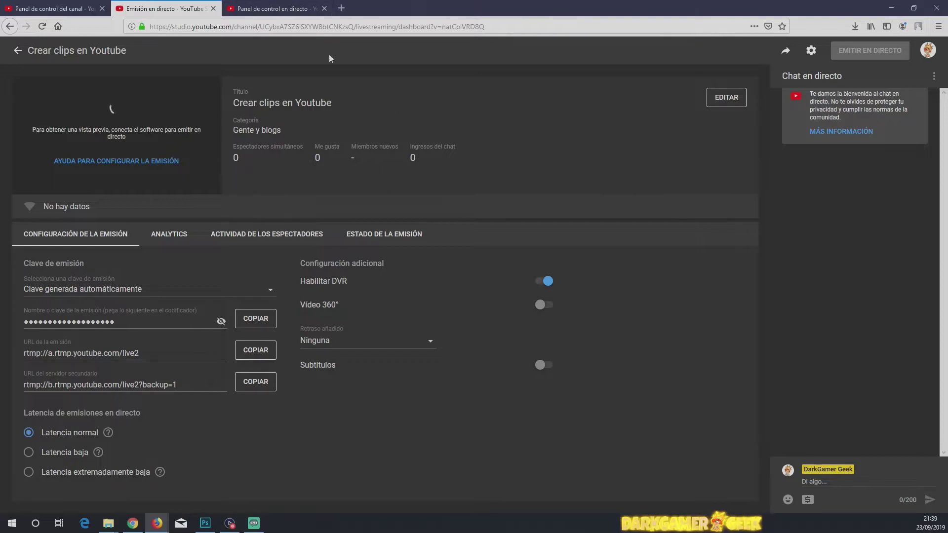
- Check the running stream in Streamlabs OBS, and go back to the classic dashboard's live preview
{"action": "left_click", "coordinate": [253, 523]}
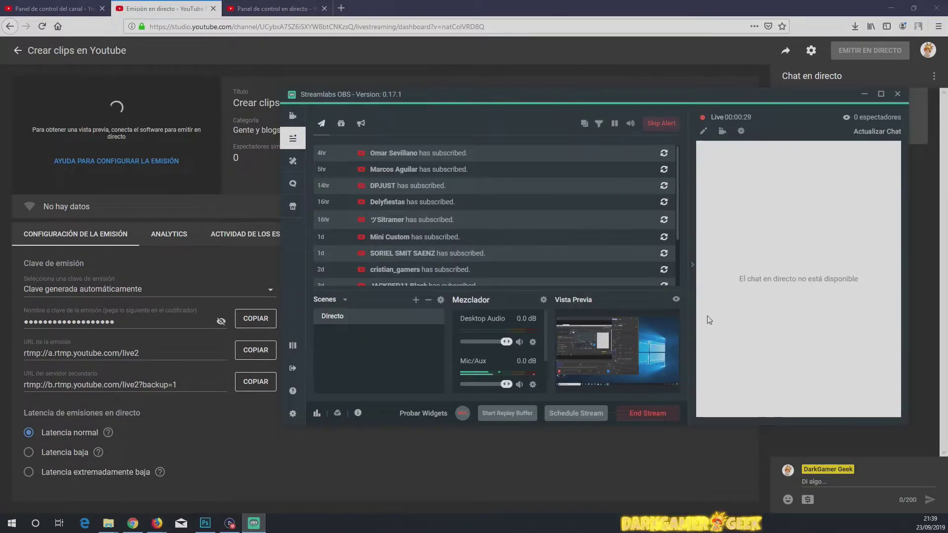
{"action": "left_click_drag", "start_coordinate": [612, 94], "coordinate": [581, 96]}
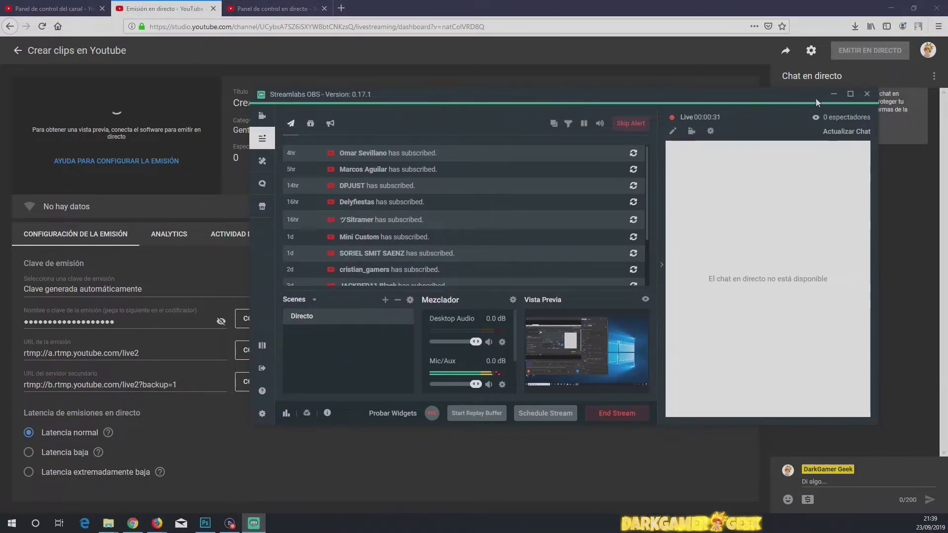
{"action": "left_click", "coordinate": [272, 9]}
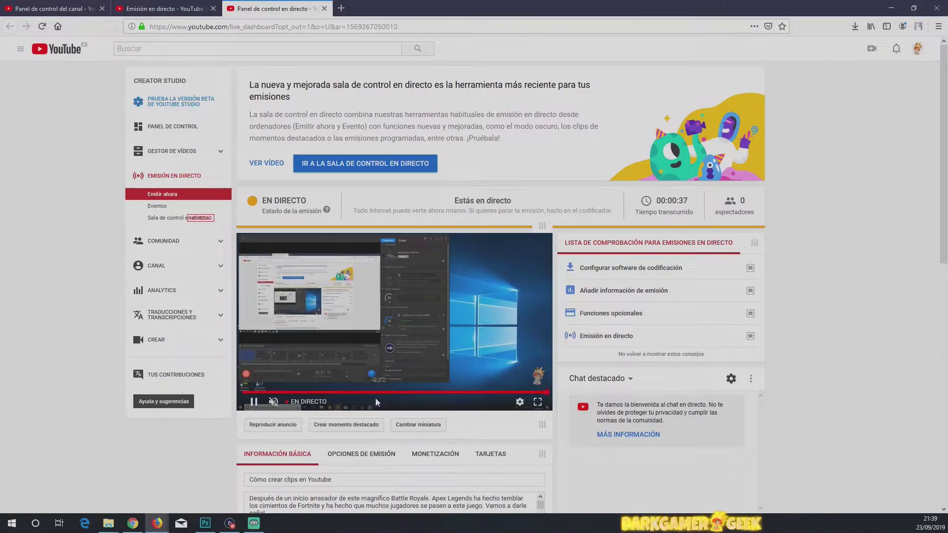